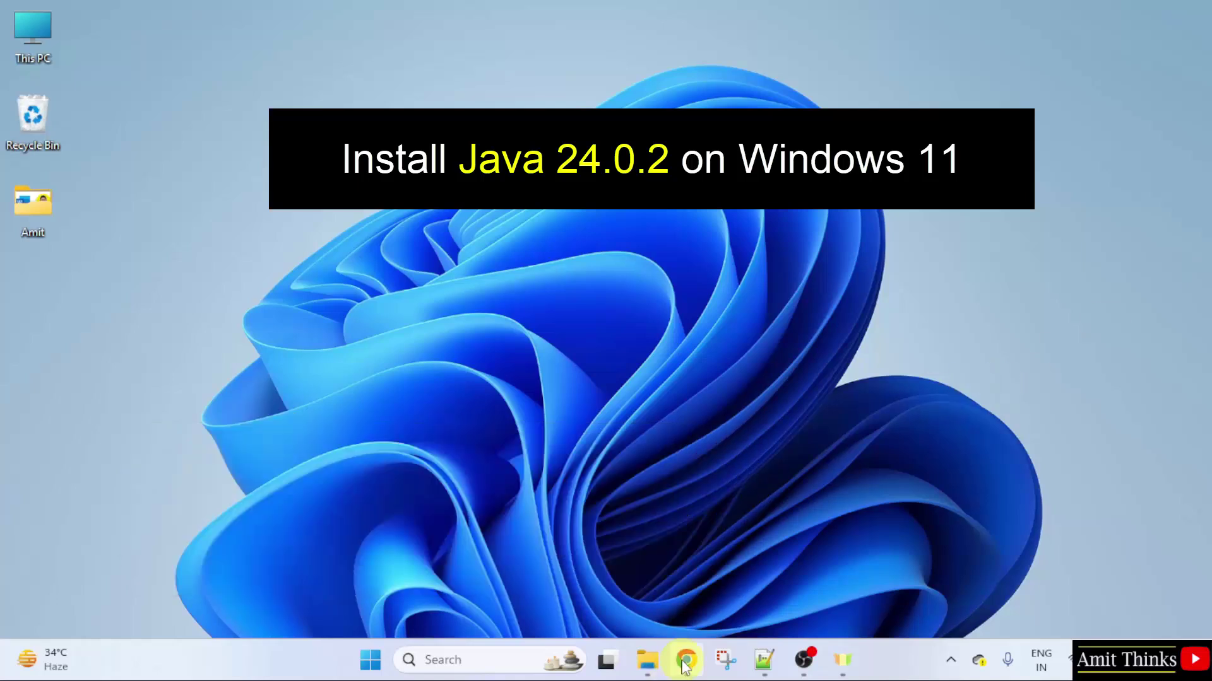
Search Google for 'oracle java' and reach Oracle's Java Software page.
{"action": "left_click", "coordinate": [688, 665]}
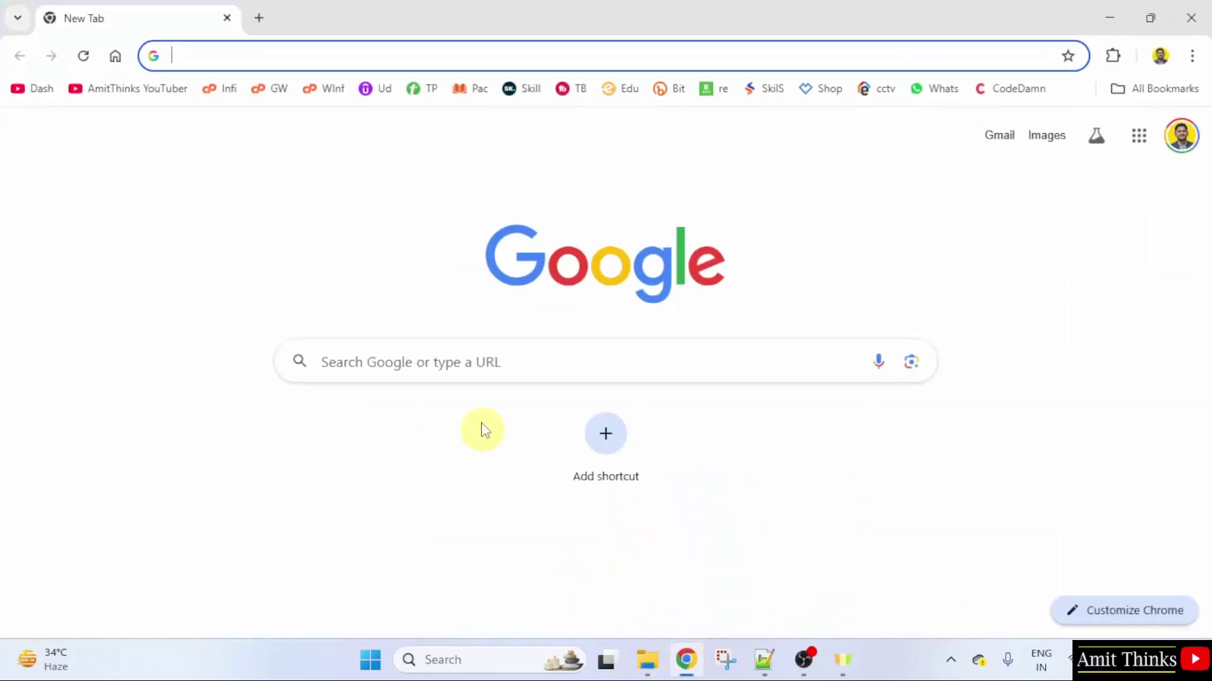
{"action": "left_click", "coordinate": [480, 356]}
{"action": "type", "text": "oracle j"}
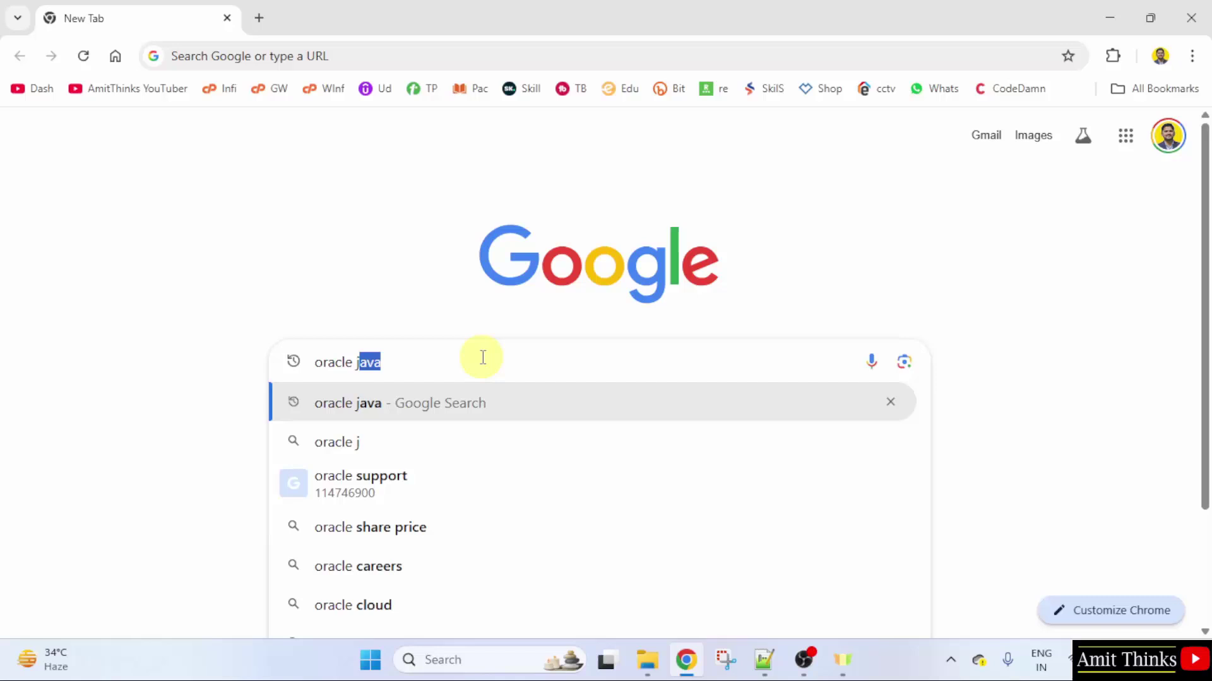
{"action": "type", "text": "ava"}
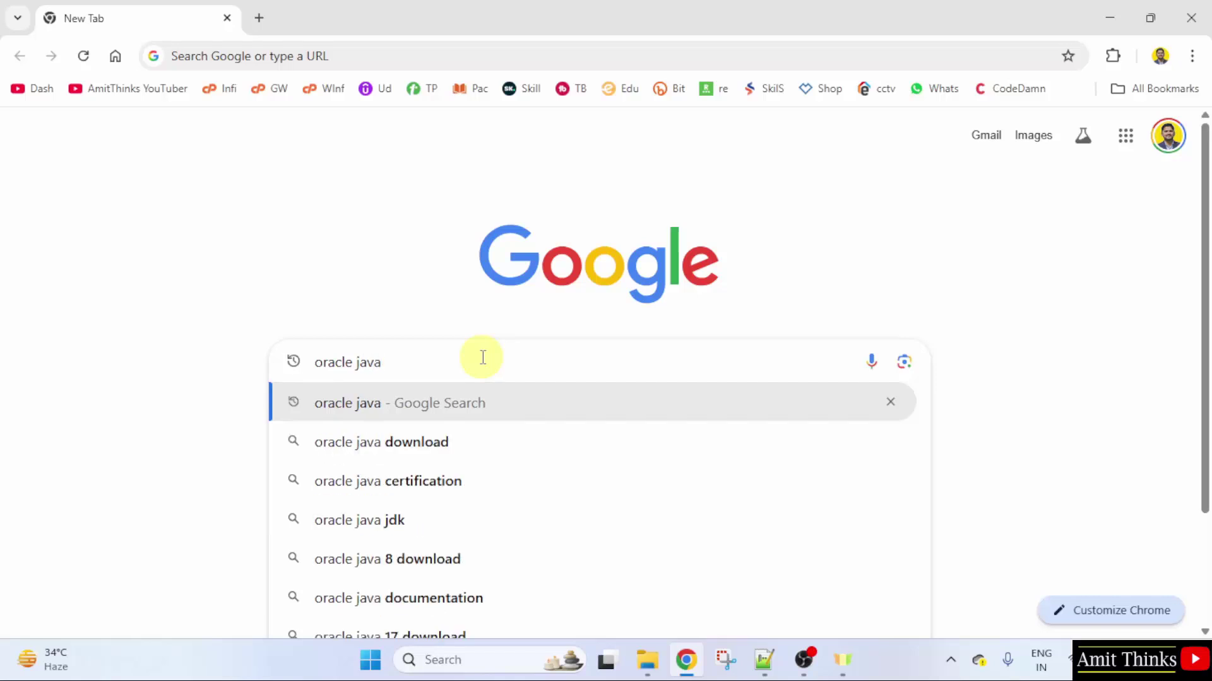
{"action": "key", "text": "Return"}
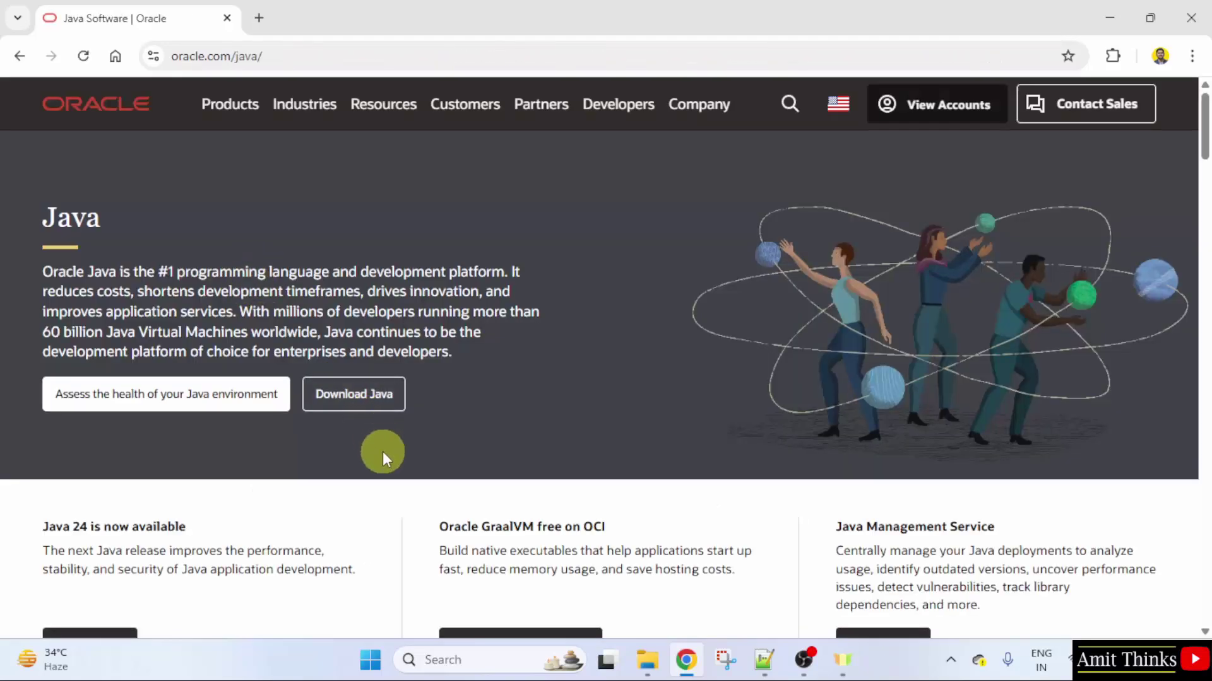
Download jdk-24_windows-x64_bin.exe (206 MB) from the JDK 24 Windows downloads and confirm it finished.
{"action": "left_click", "coordinate": [375, 407]}
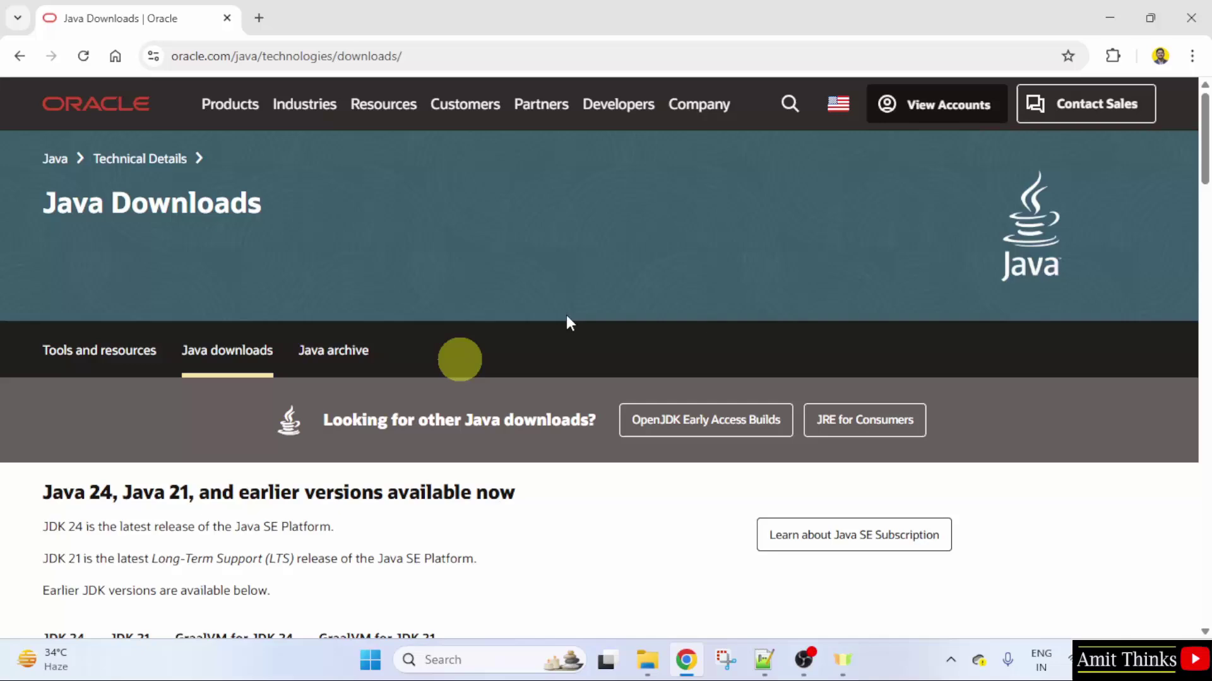
{"action": "left_click_drag", "start_coordinate": [1205, 142], "coordinate": [1207, 195]}
{"action": "scroll", "coordinate": [227, 296], "scroll_direction": "down", "scroll_amount": 2}
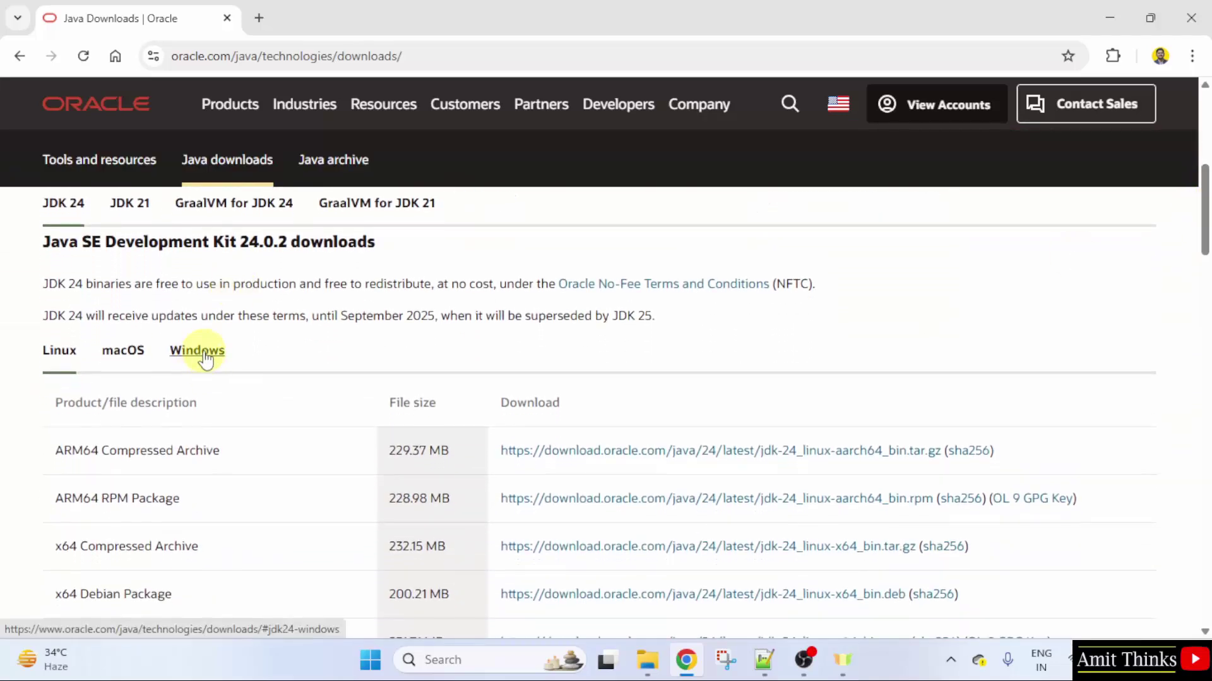
{"action": "left_click", "coordinate": [197, 353]}
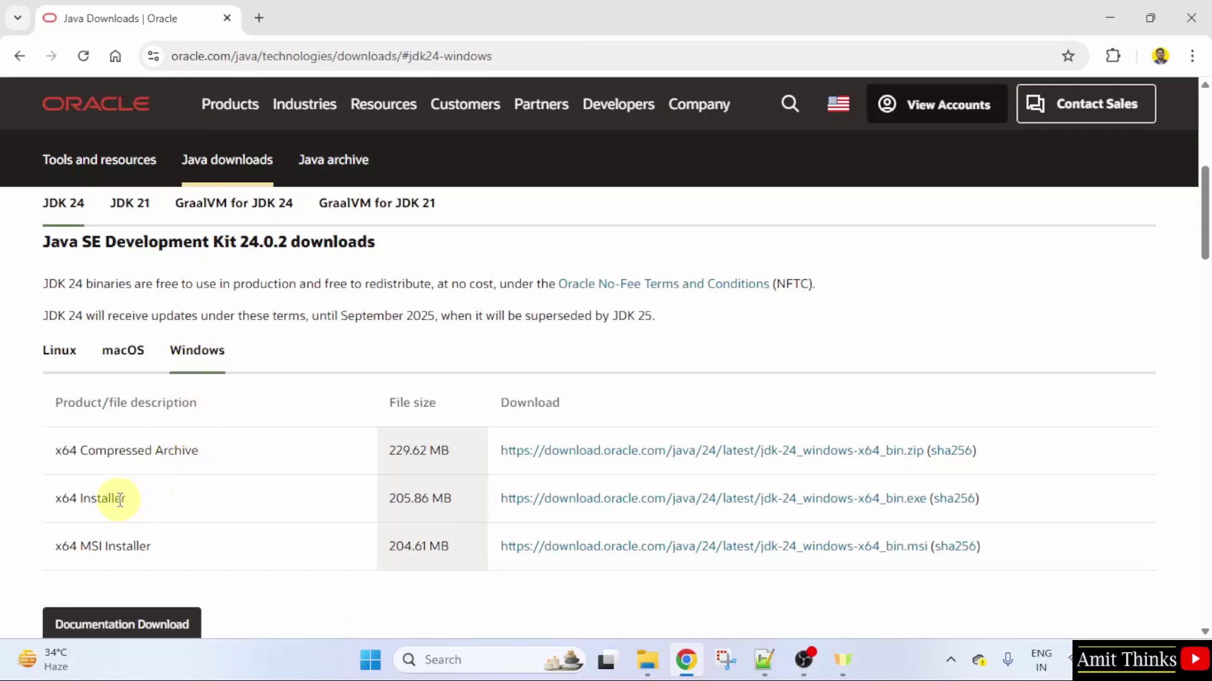
{"action": "left_click", "coordinate": [683, 500]}
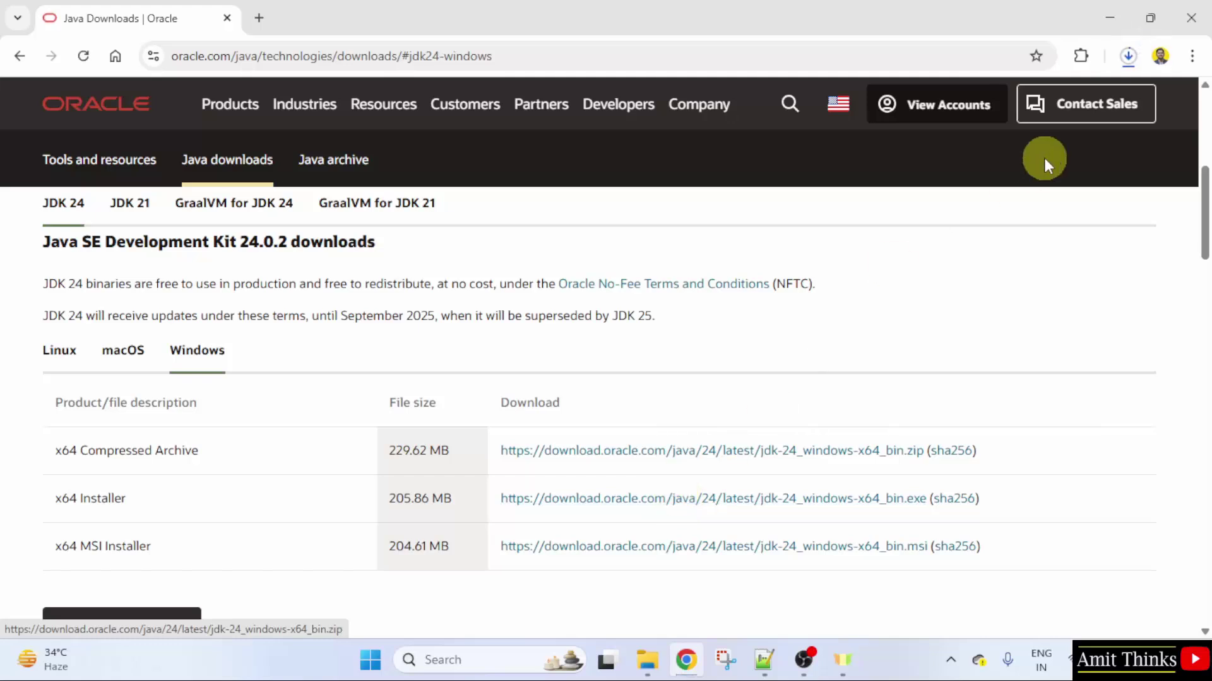
{"action": "left_click", "coordinate": [1127, 57]}
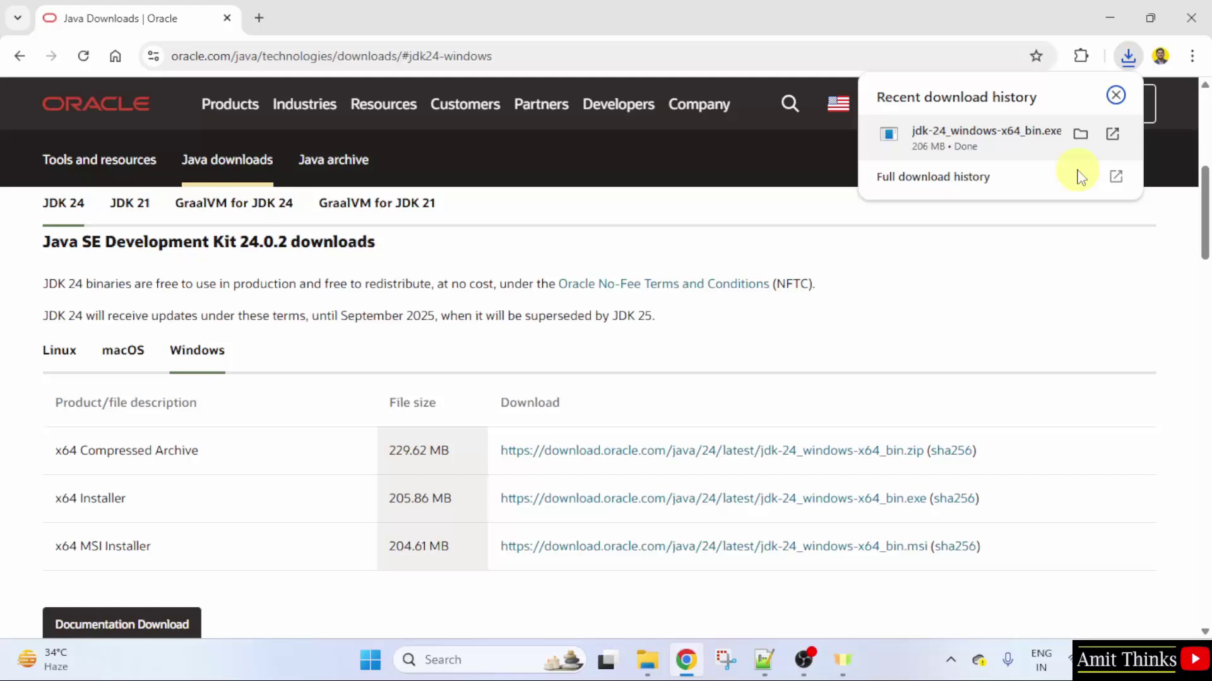
Run jdk-24_windows-x64_bin.exe from Chrome's downloads and minimize Chrome.
{"action": "right_click", "coordinate": [1018, 153]}
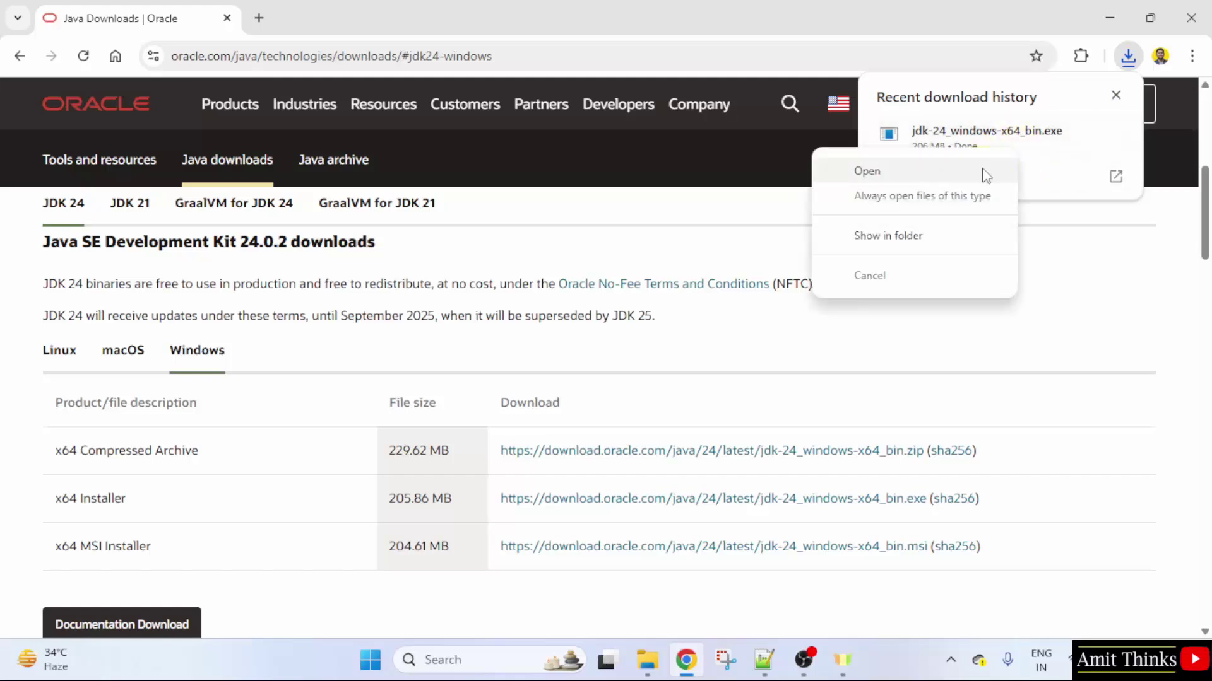
{"action": "left_click", "coordinate": [982, 171]}
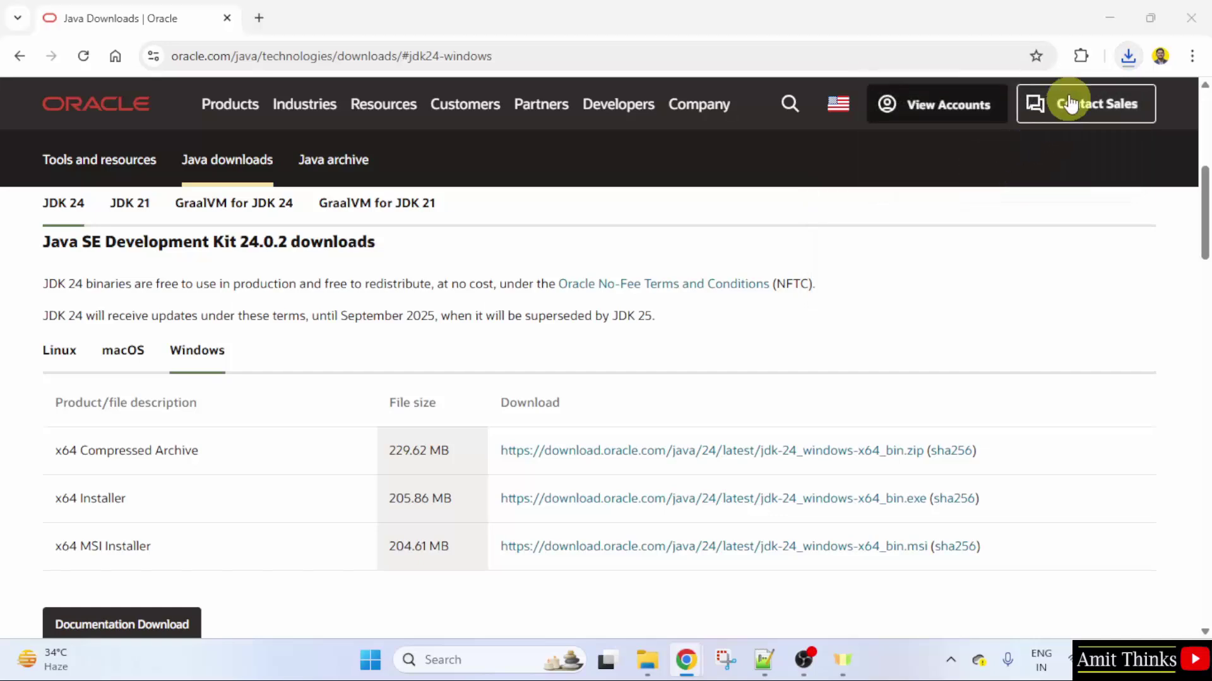
{"action": "left_click", "coordinate": [1111, 15]}
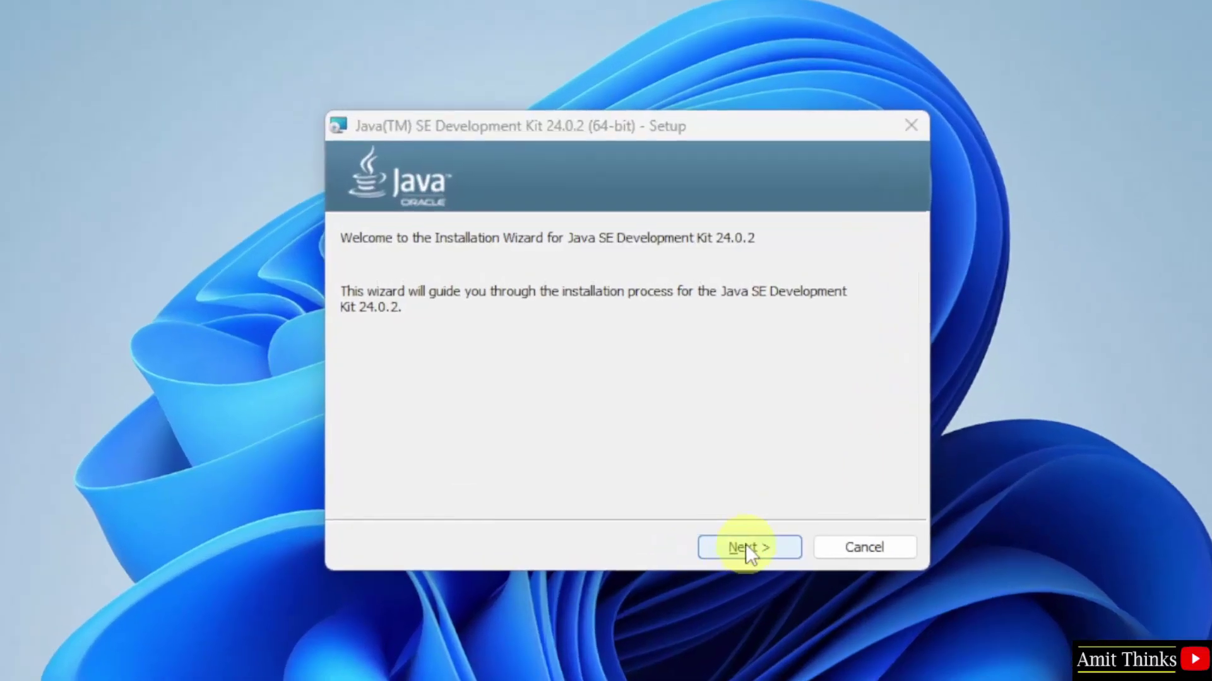
Install JDK 24.0.2 (64-bit) into C:\Program Files\Java\jdk-24\ and close the finished wizard.
{"action": "left_click", "coordinate": [745, 544]}
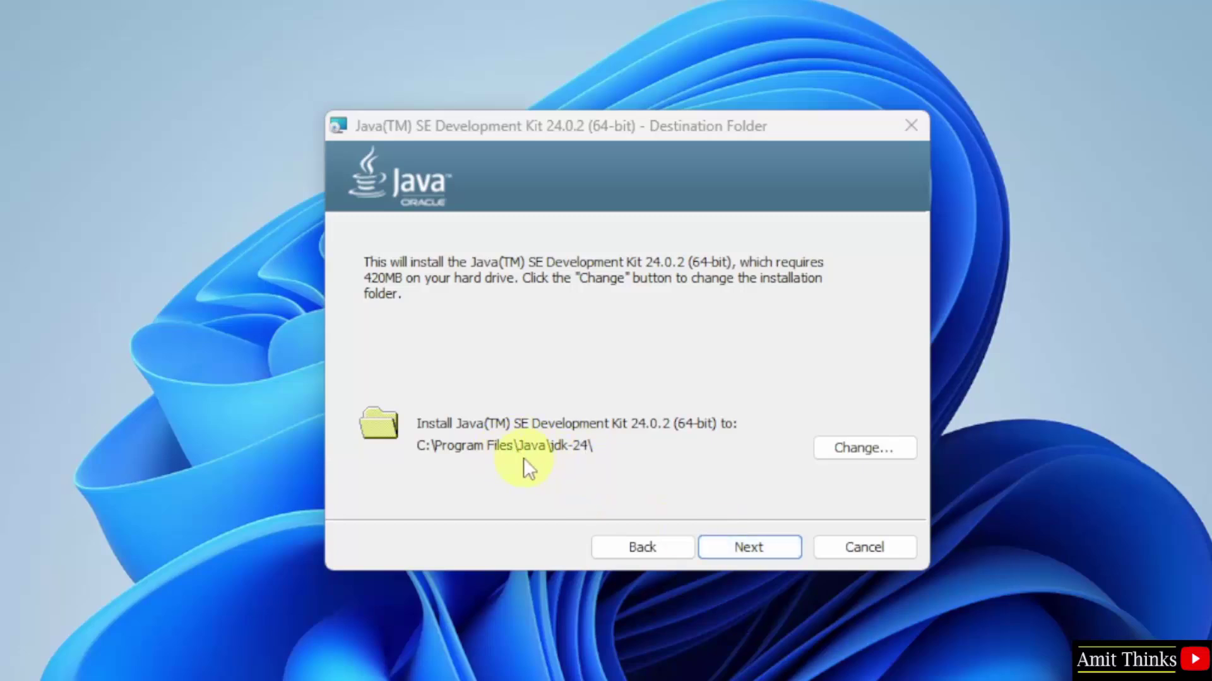
{"action": "left_click", "coordinate": [757, 548]}
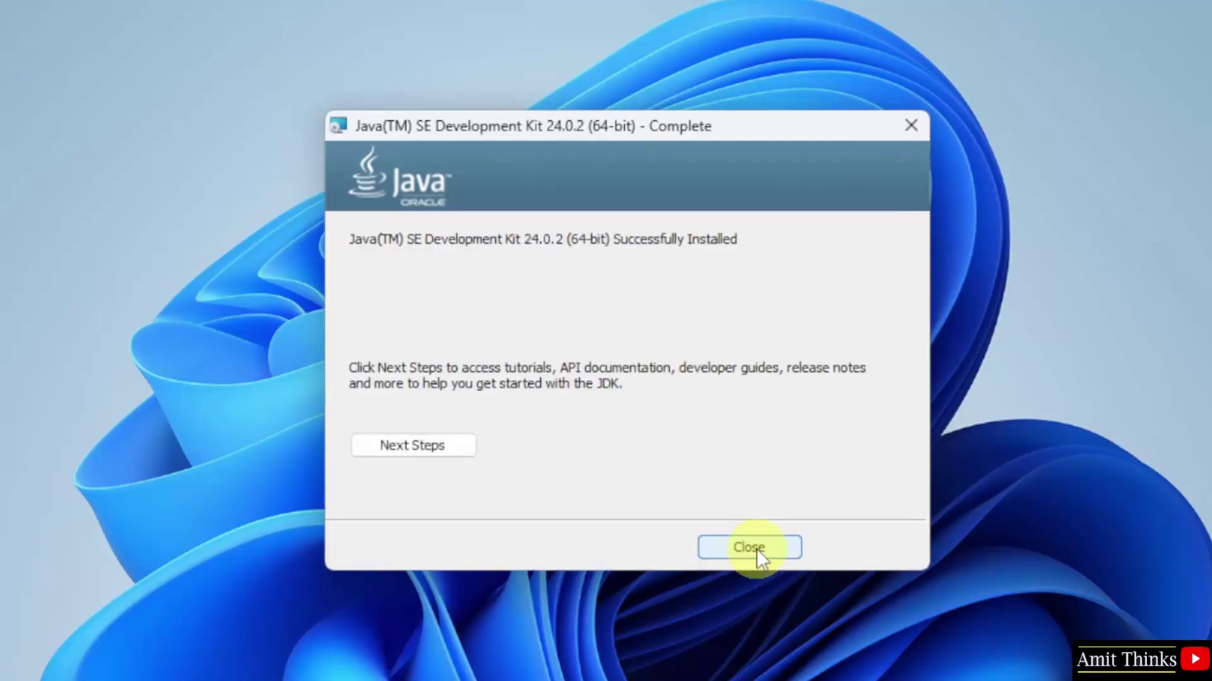
{"action": "left_click", "coordinate": [748, 547]}
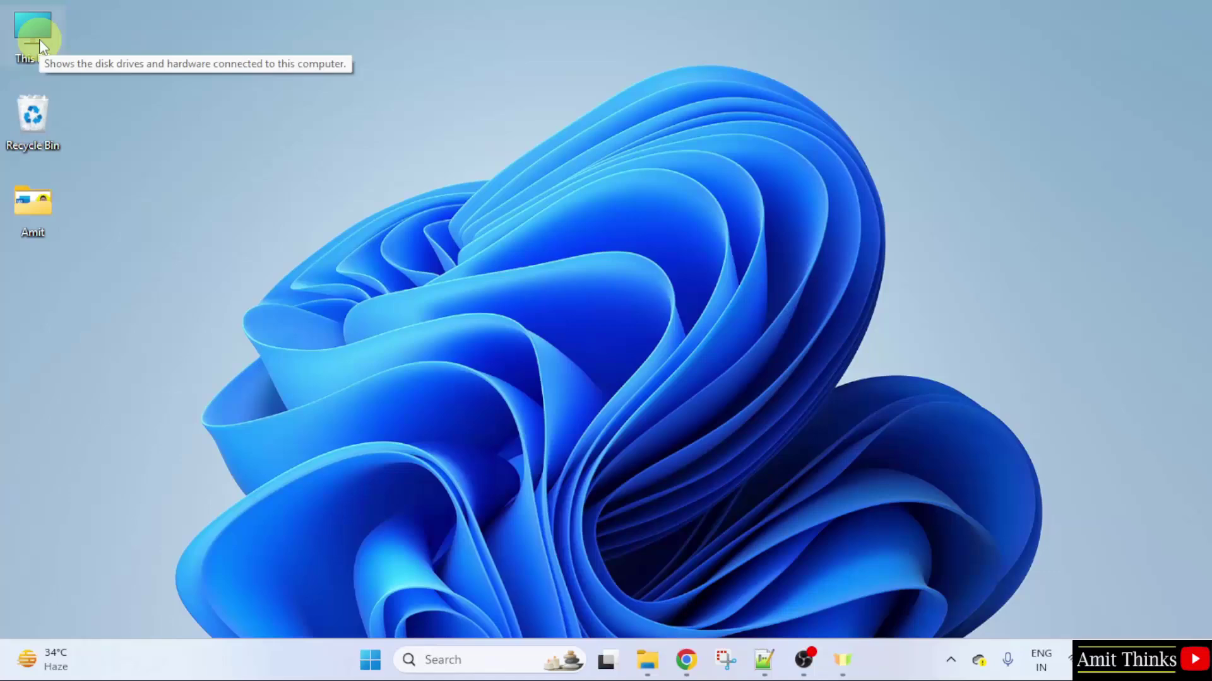
Browse from This PC to C:\Program Files\Java\jdk-24\bin in File Explorer.
{"action": "double_click", "coordinate": [39, 39]}
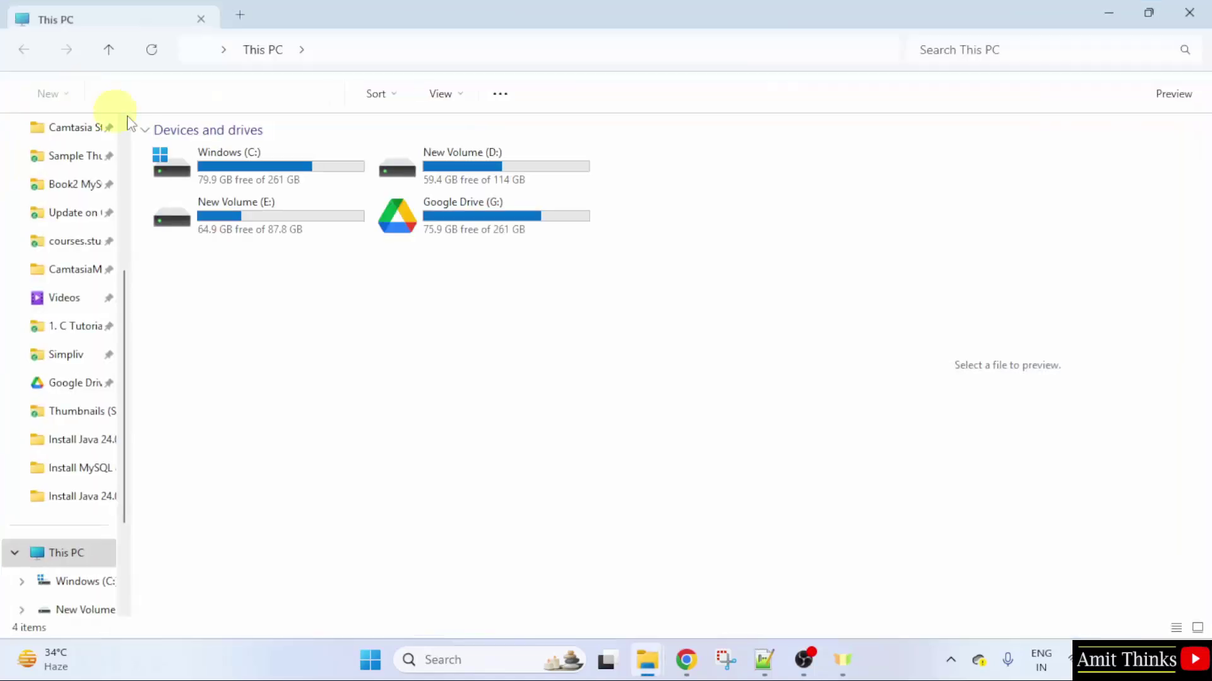
{"action": "double_click", "coordinate": [289, 166]}
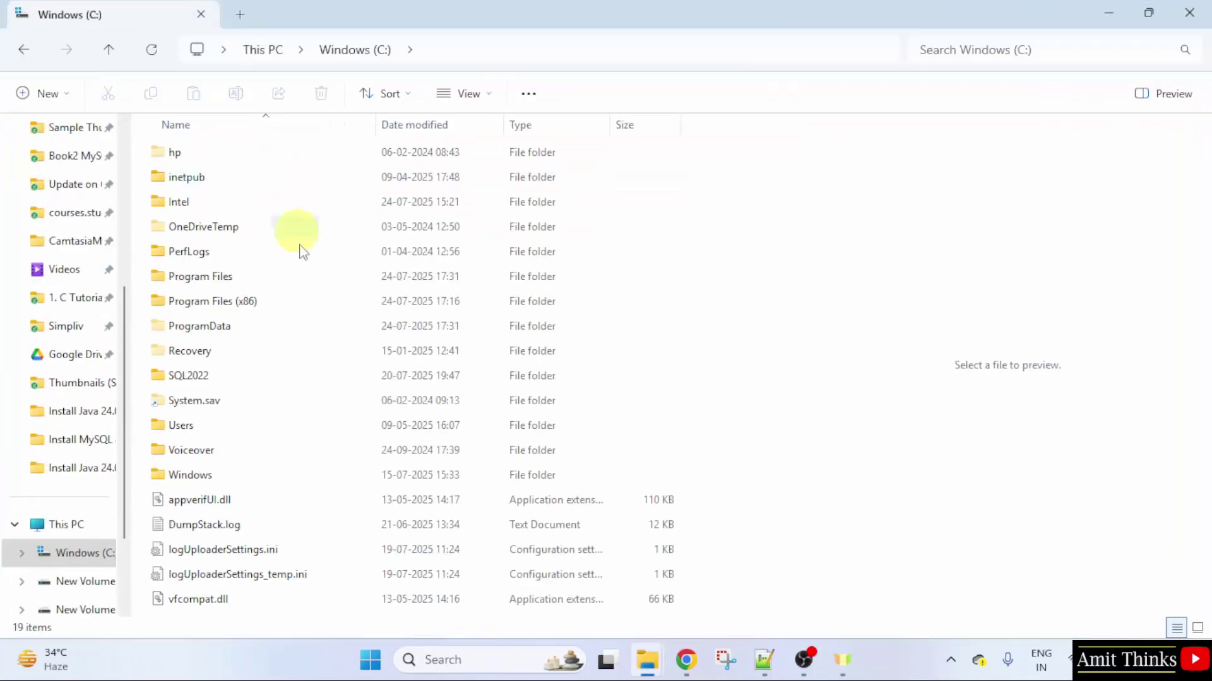
{"action": "double_click", "coordinate": [298, 279]}
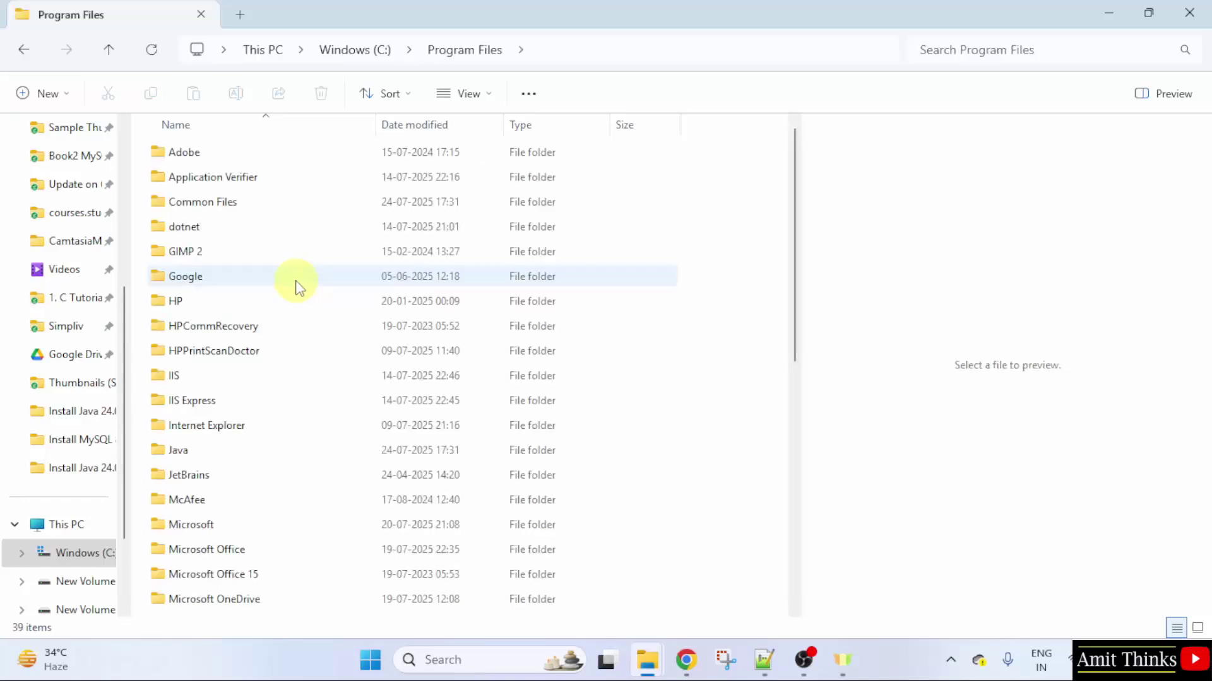
{"action": "double_click", "coordinate": [276, 452]}
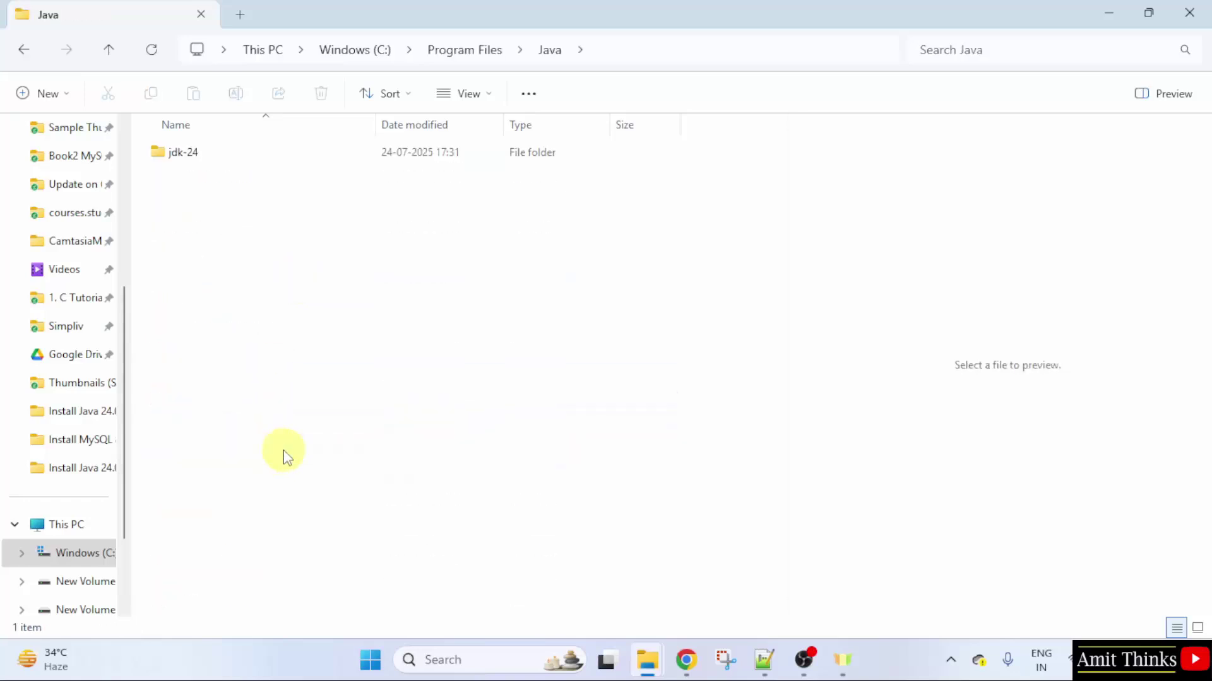
{"action": "double_click", "coordinate": [237, 160]}
{"action": "double_click", "coordinate": [246, 157]}
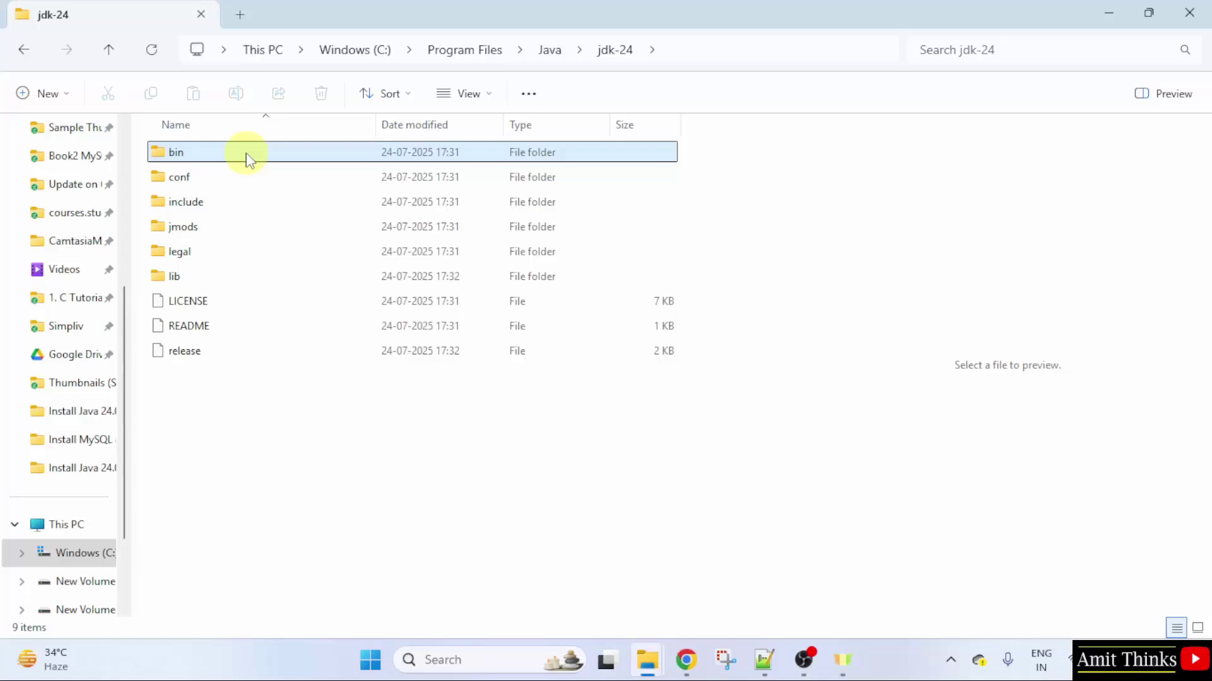
Copy the path C:\Program Files\Java\jdk-24\bin from the address bar.
{"action": "left_click", "coordinate": [792, 60]}
{"action": "right_click", "coordinate": [352, 47]}
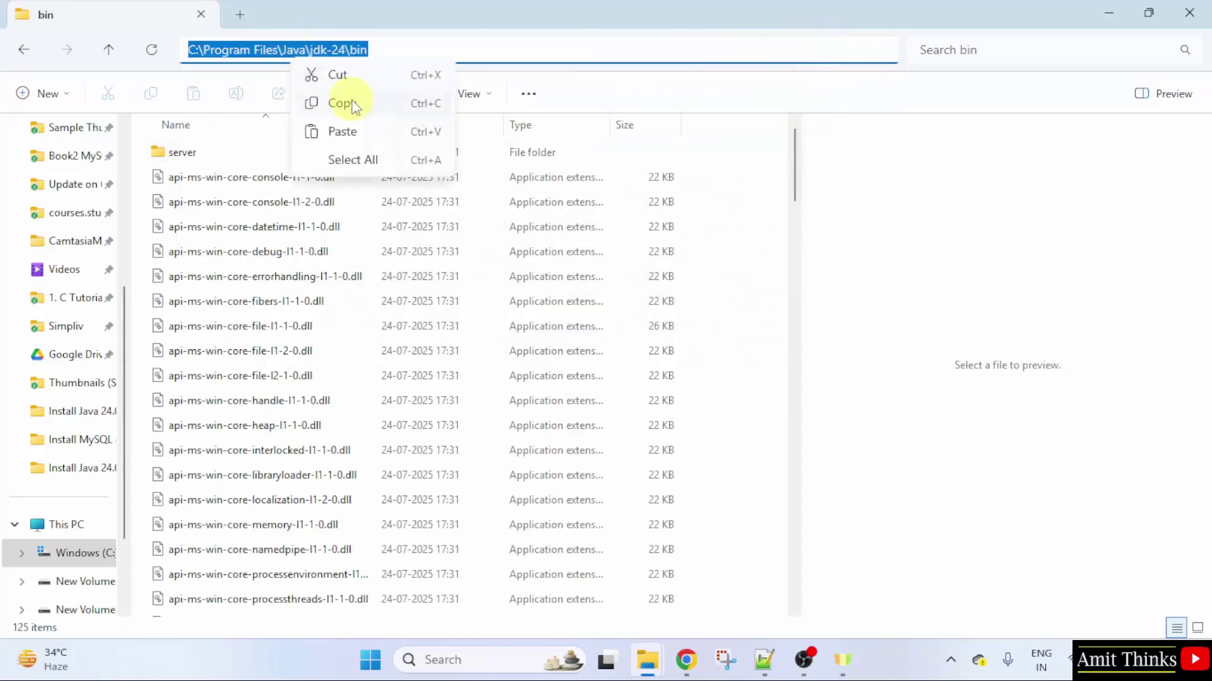
{"action": "left_click", "coordinate": [347, 103]}
Open 'Edit the system environment variables' through a Start search for 'environment variables'.
{"action": "left_click", "coordinate": [1109, 13]}
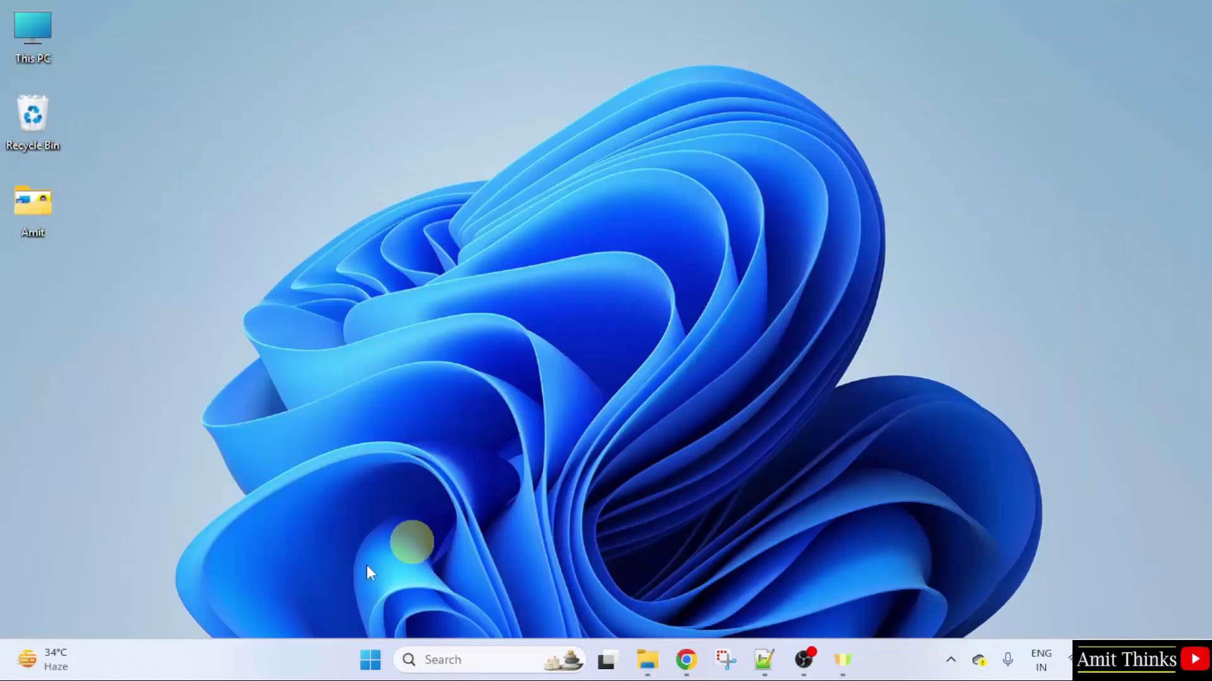
{"action": "left_click", "coordinate": [369, 661]}
{"action": "type", "text": "envi"}
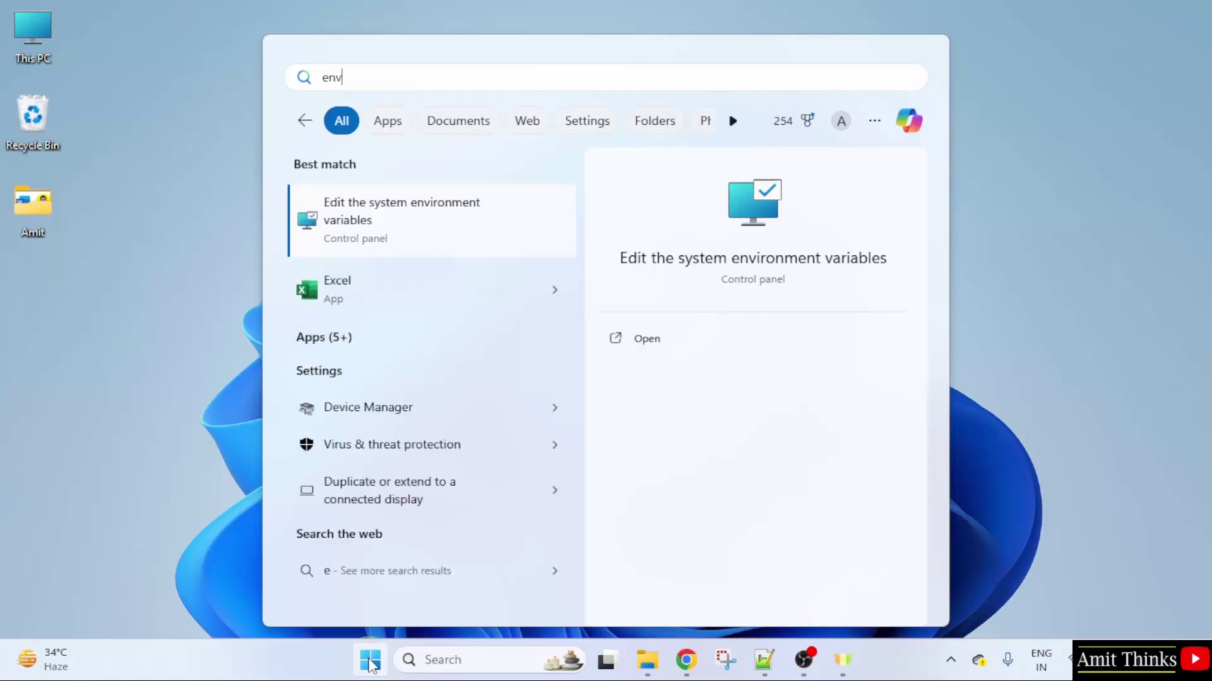
{"action": "type", "text": "ronment v"}
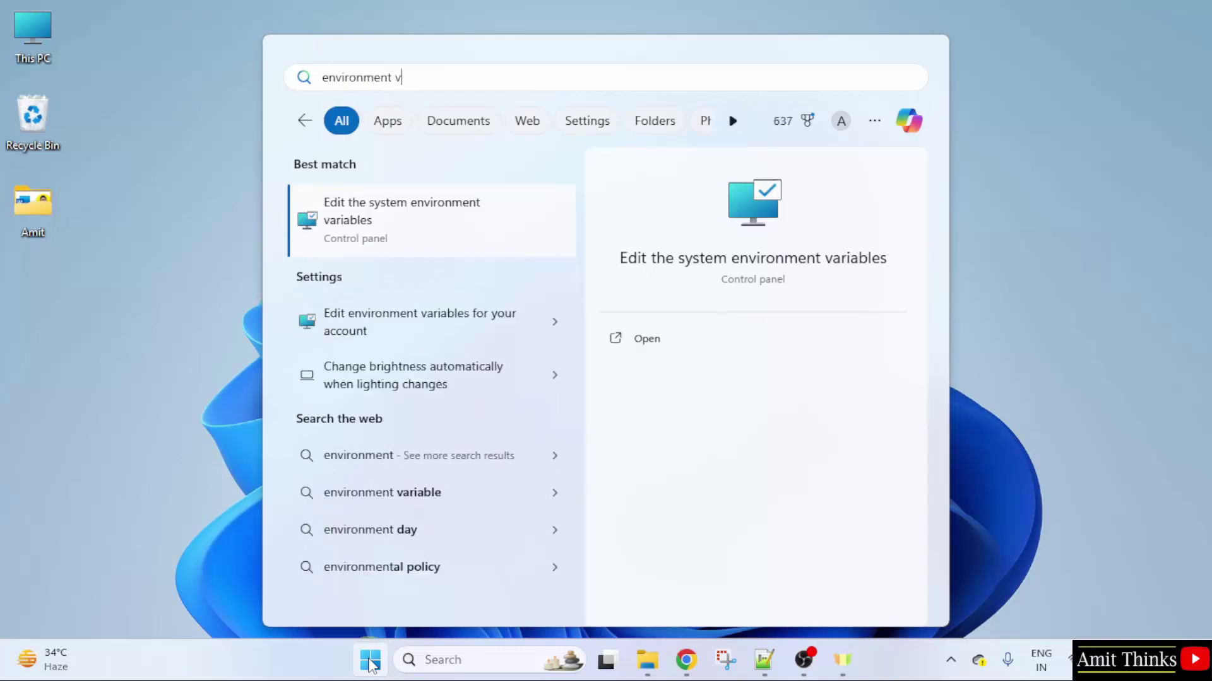
{"action": "type", "text": "ariables"}
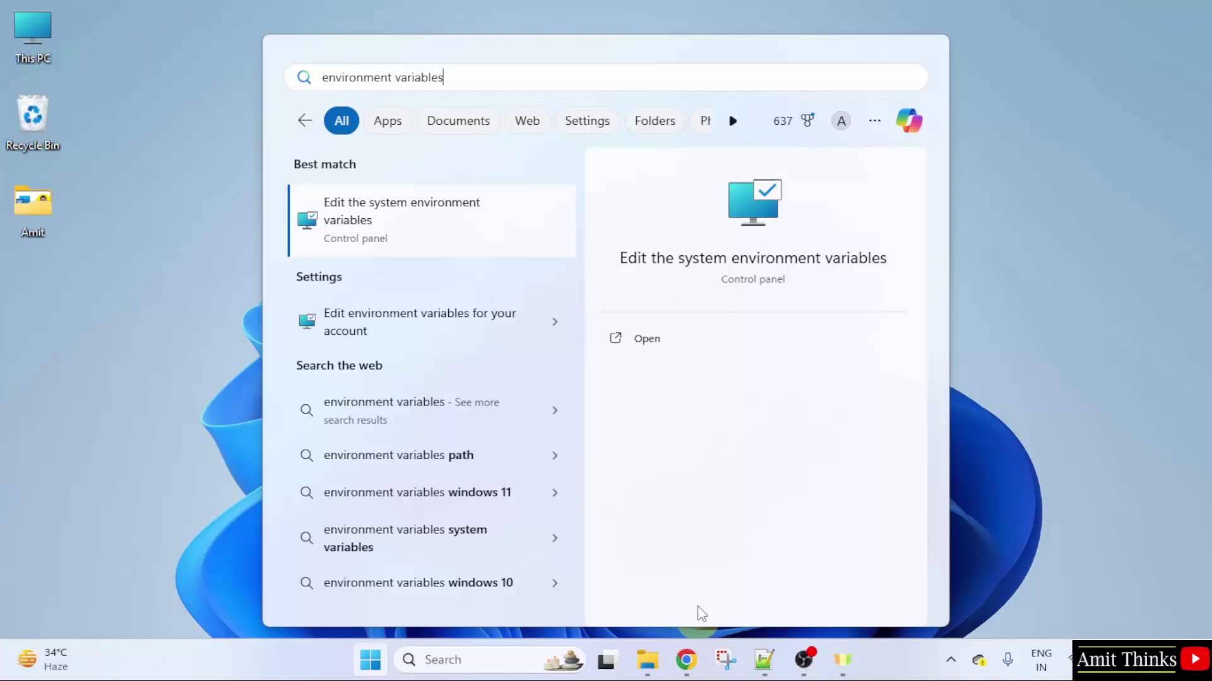
{"action": "left_click", "coordinate": [647, 339]}
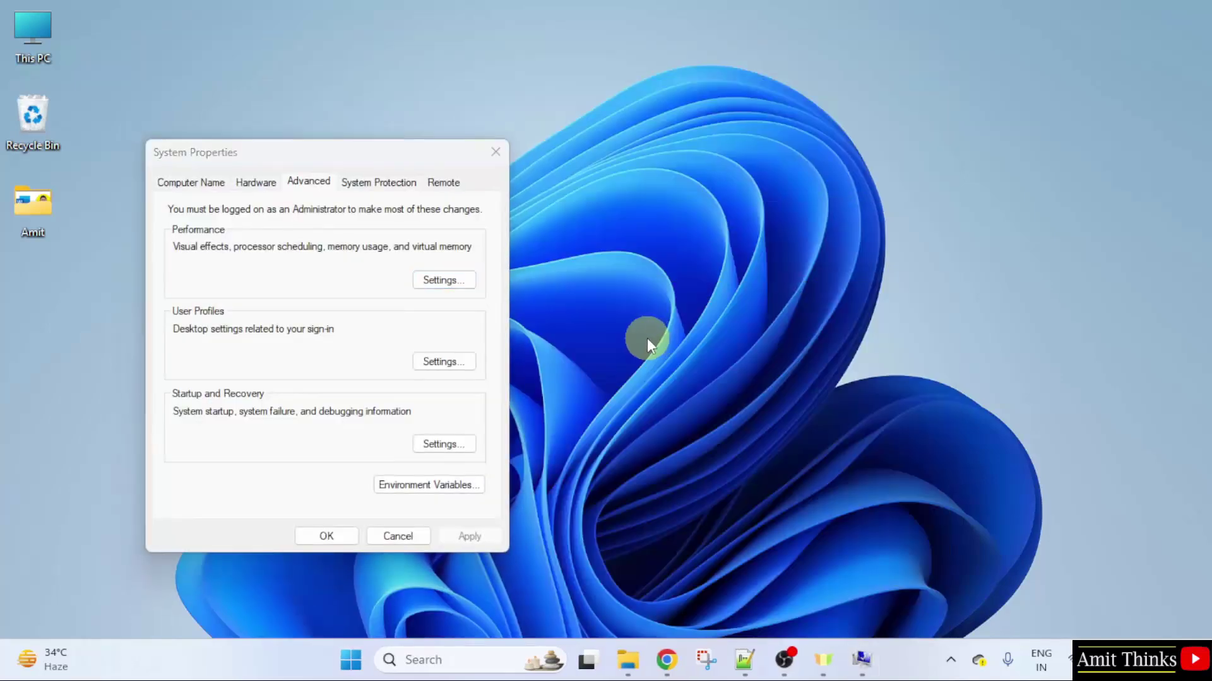
Open the system Path variable for editing from Environment Variables.
{"action": "left_click", "coordinate": [426, 487]}
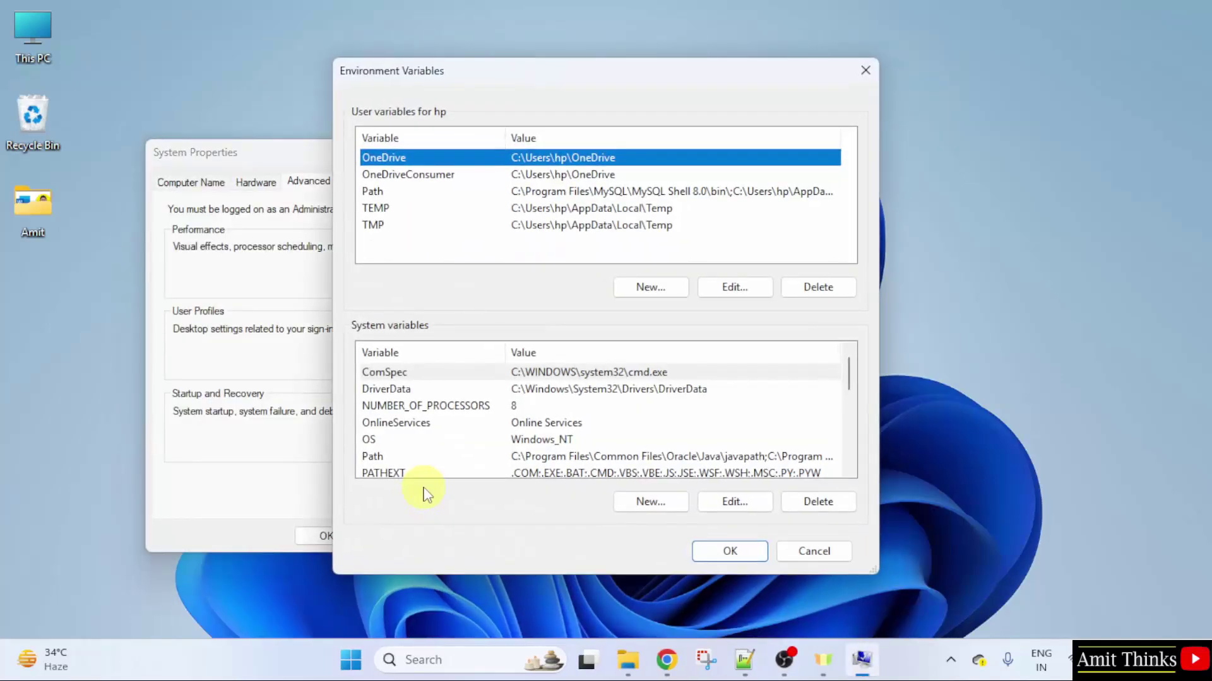
{"action": "left_click", "coordinate": [589, 461]}
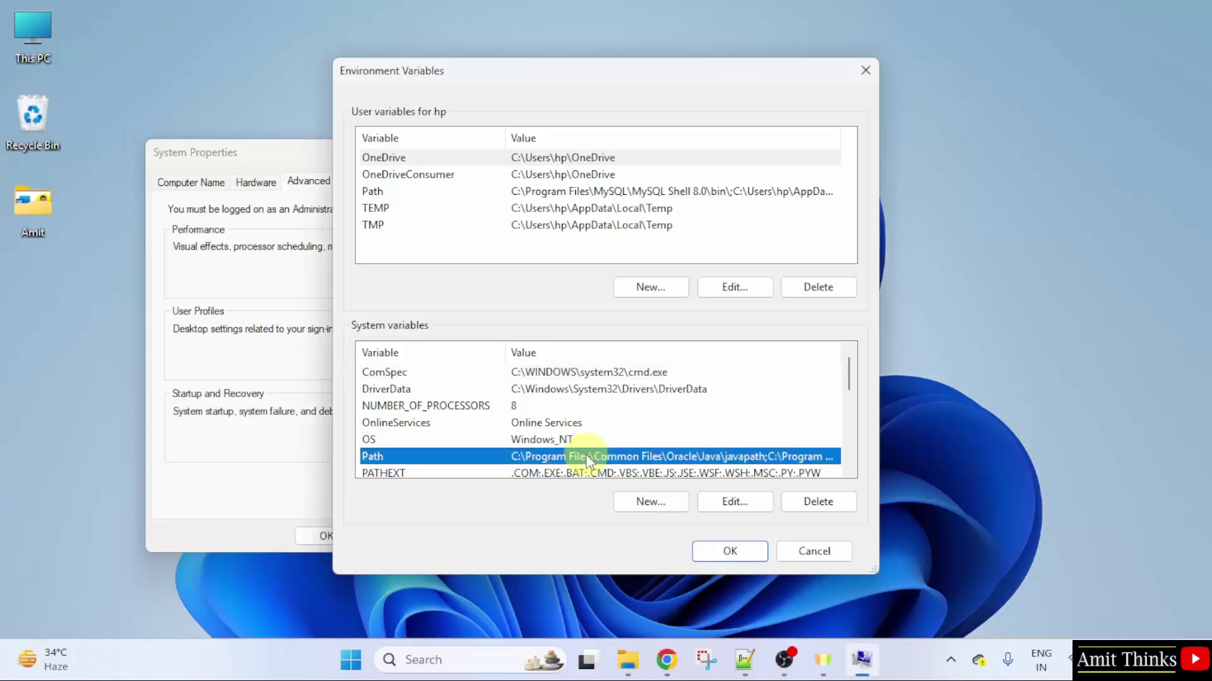
{"action": "double_click", "coordinate": [590, 461]}
Add C:\Program Files\Java\jdk-24\bin as a new Path entry and save with OK.
{"action": "left_click", "coordinate": [800, 151]}
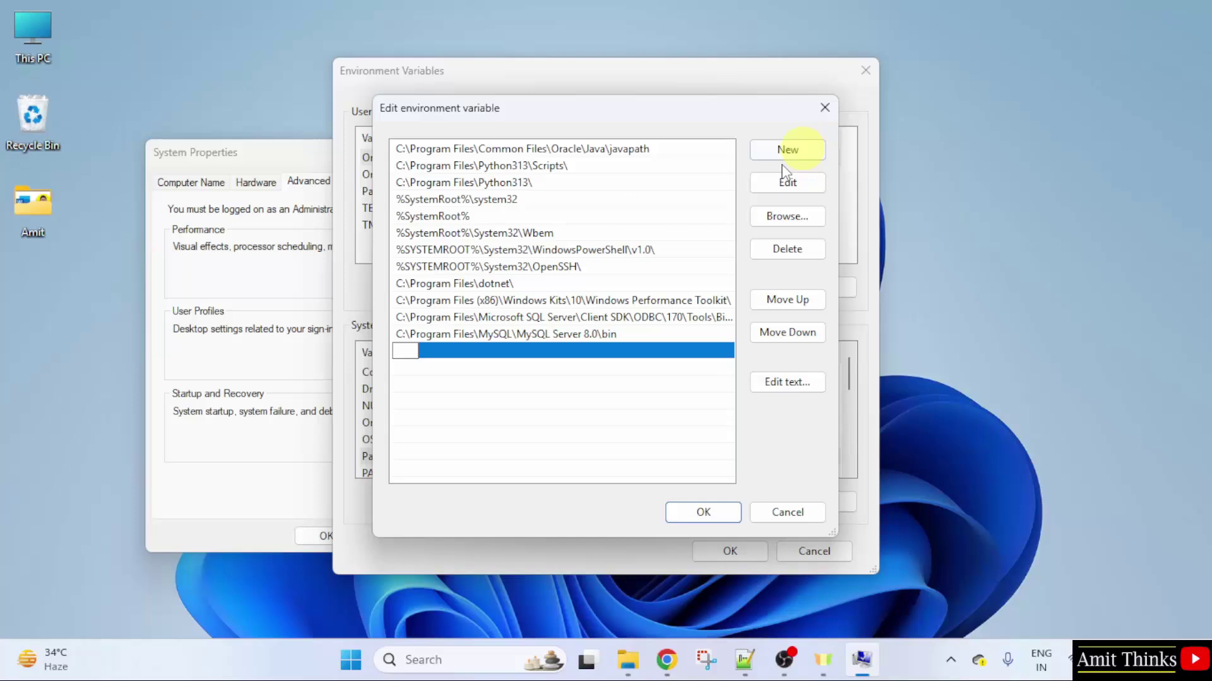
{"action": "right_click", "coordinate": [403, 351]}
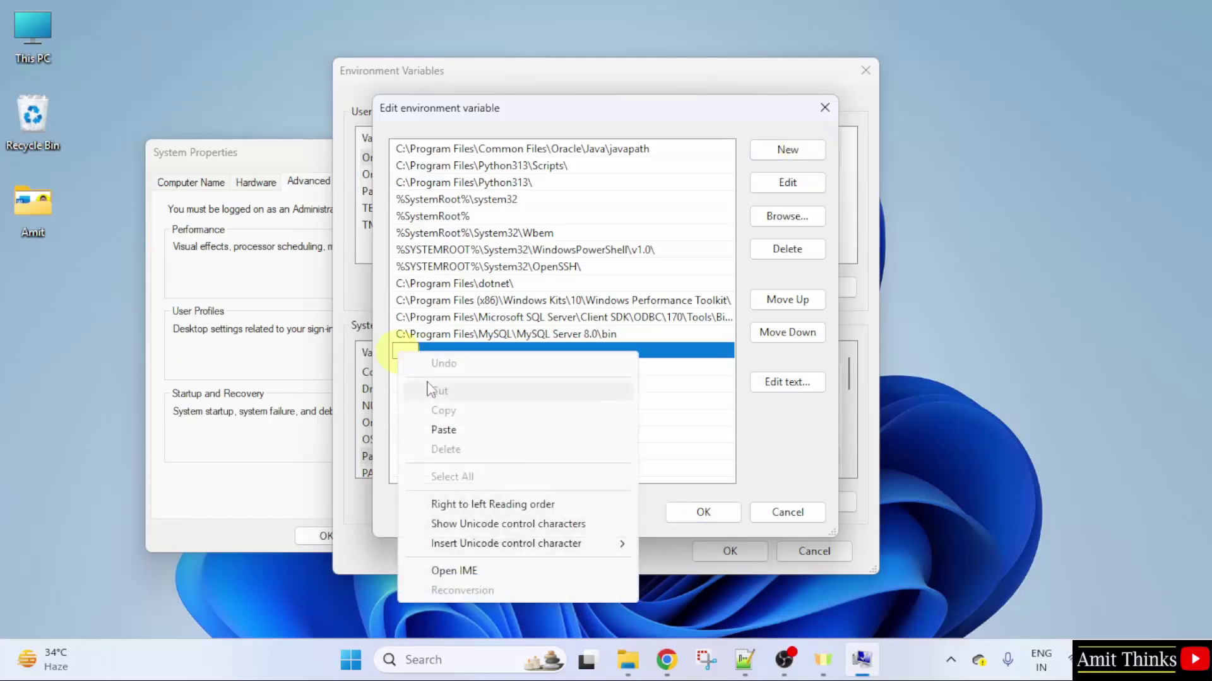
{"action": "left_click", "coordinate": [441, 429]}
{"action": "left_click", "coordinate": [408, 367]}
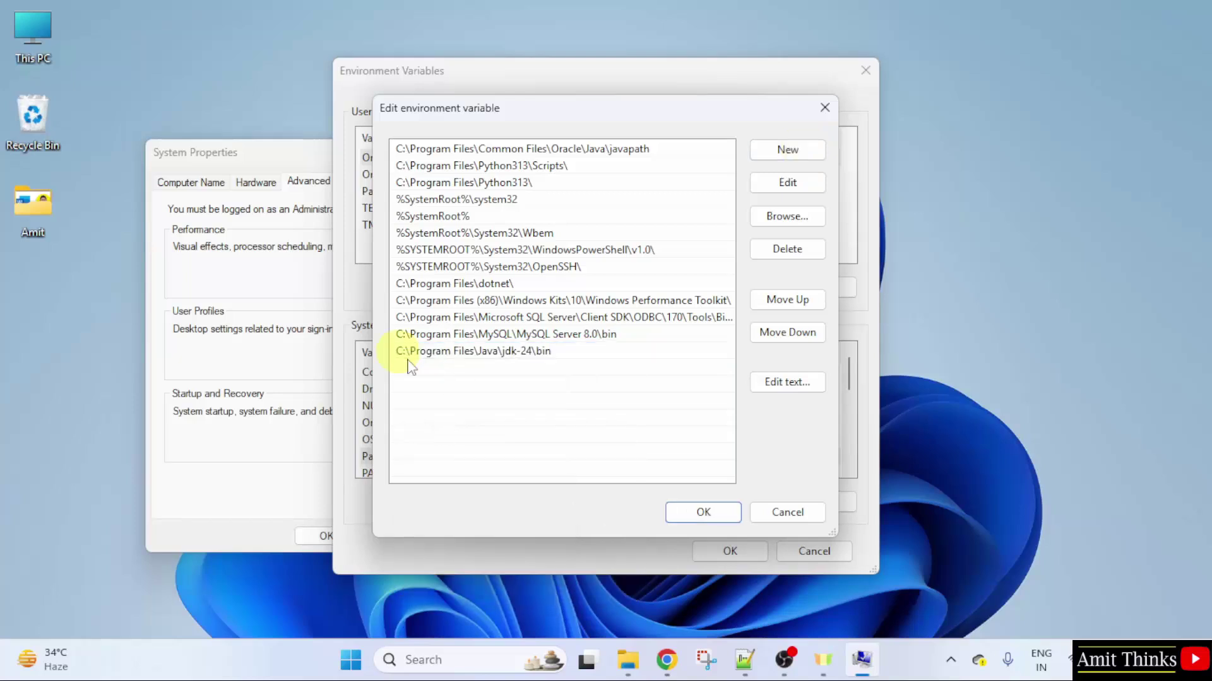
{"action": "left_click", "coordinate": [701, 513]}
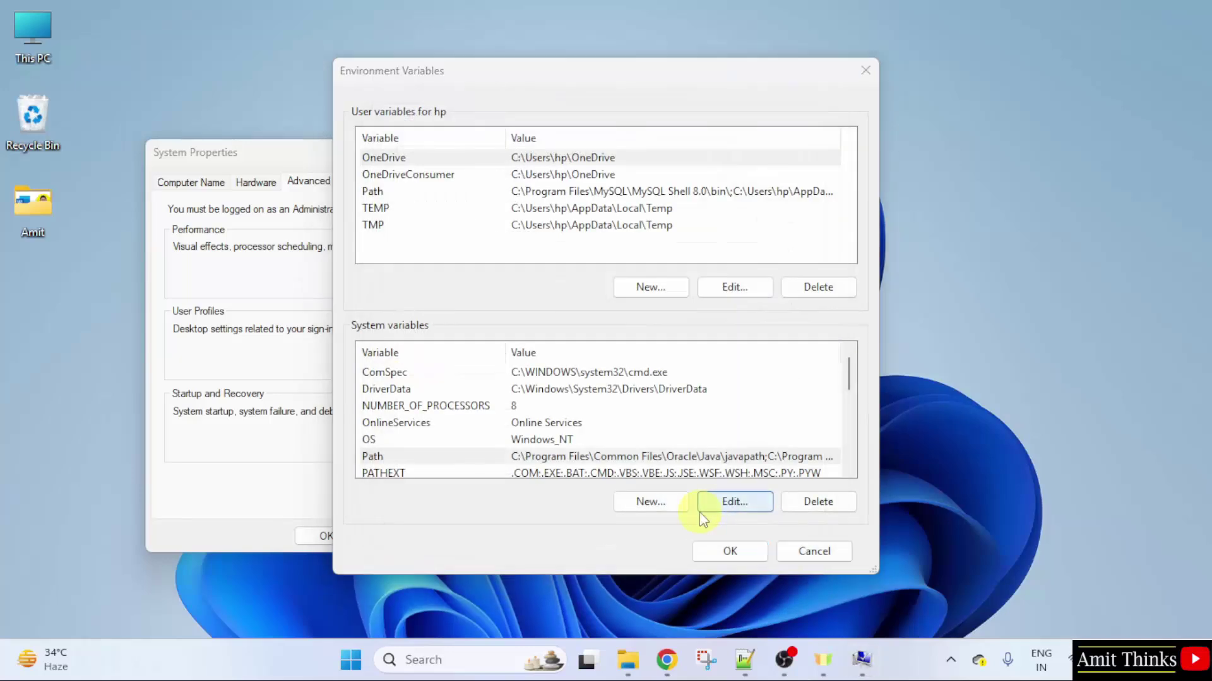
{"action": "left_click", "coordinate": [731, 559]}
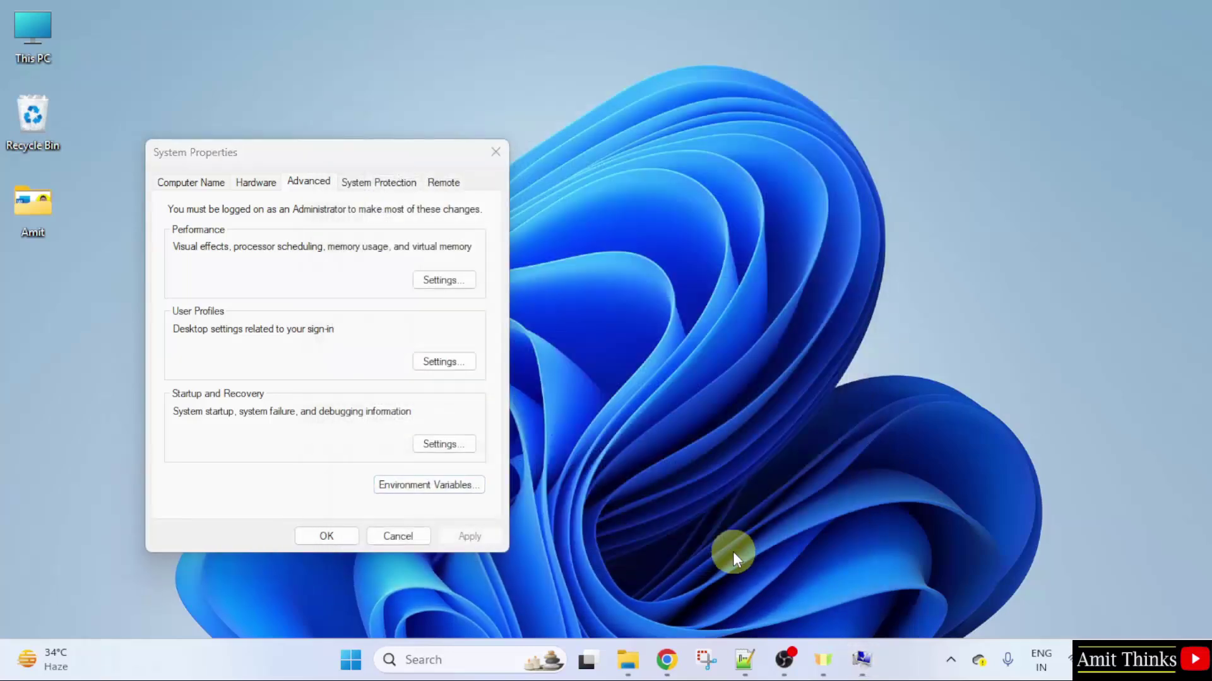
Close System Properties and launch Command Prompt through a 'cmd' Start search.
{"action": "left_click", "coordinate": [326, 536]}
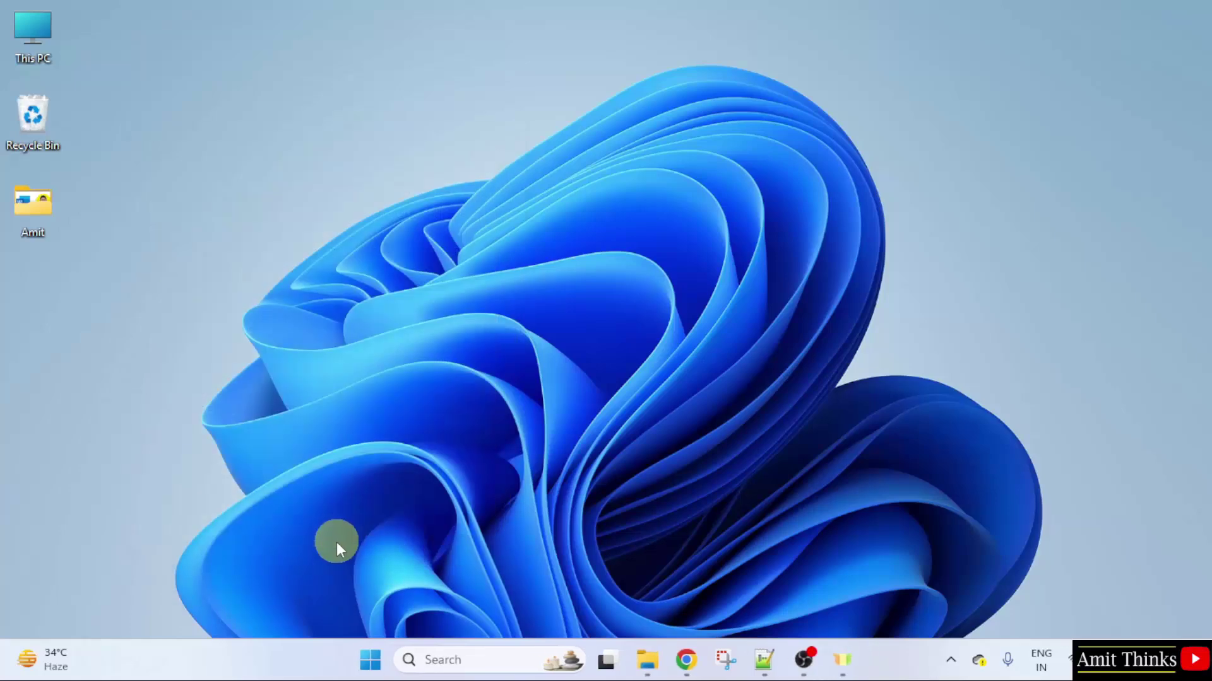
{"action": "left_click", "coordinate": [368, 662]}
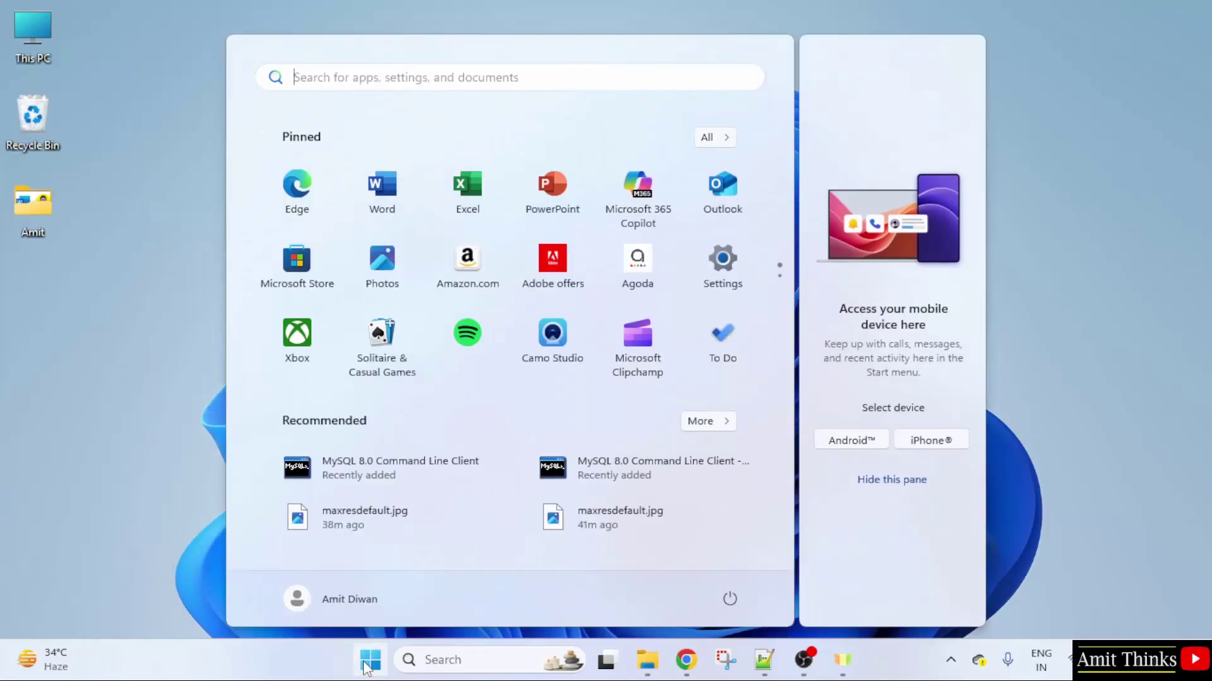
{"action": "type", "text": "cmd"}
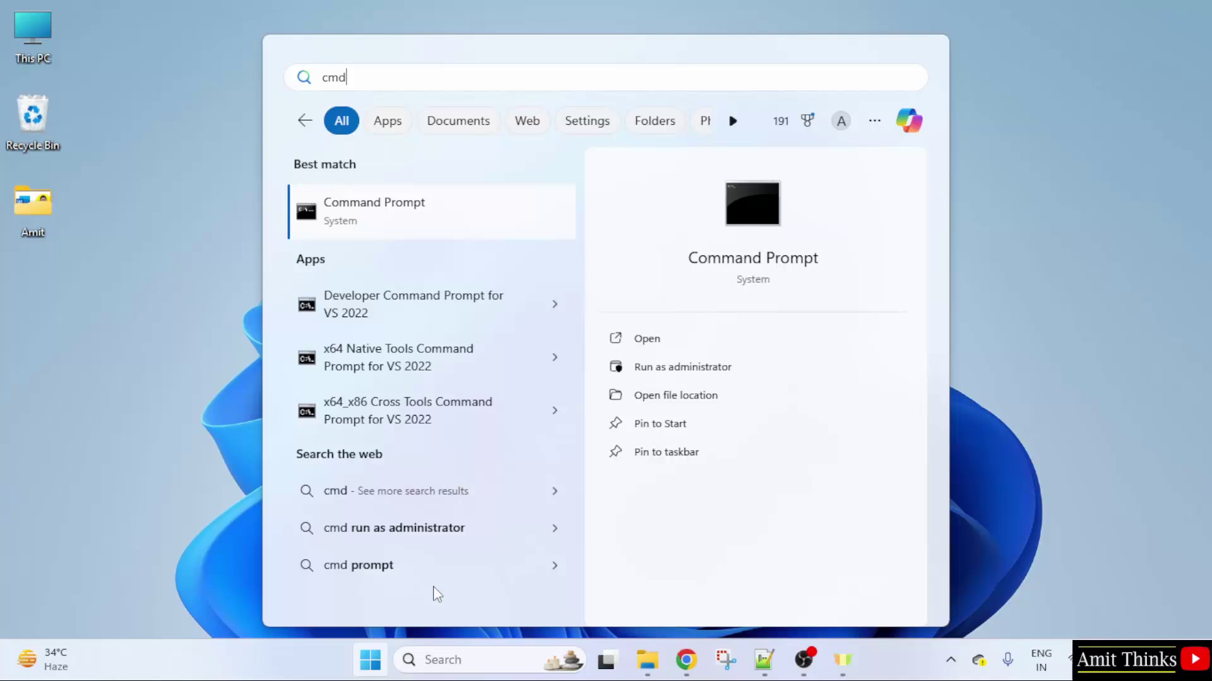
{"action": "left_click", "coordinate": [708, 340]}
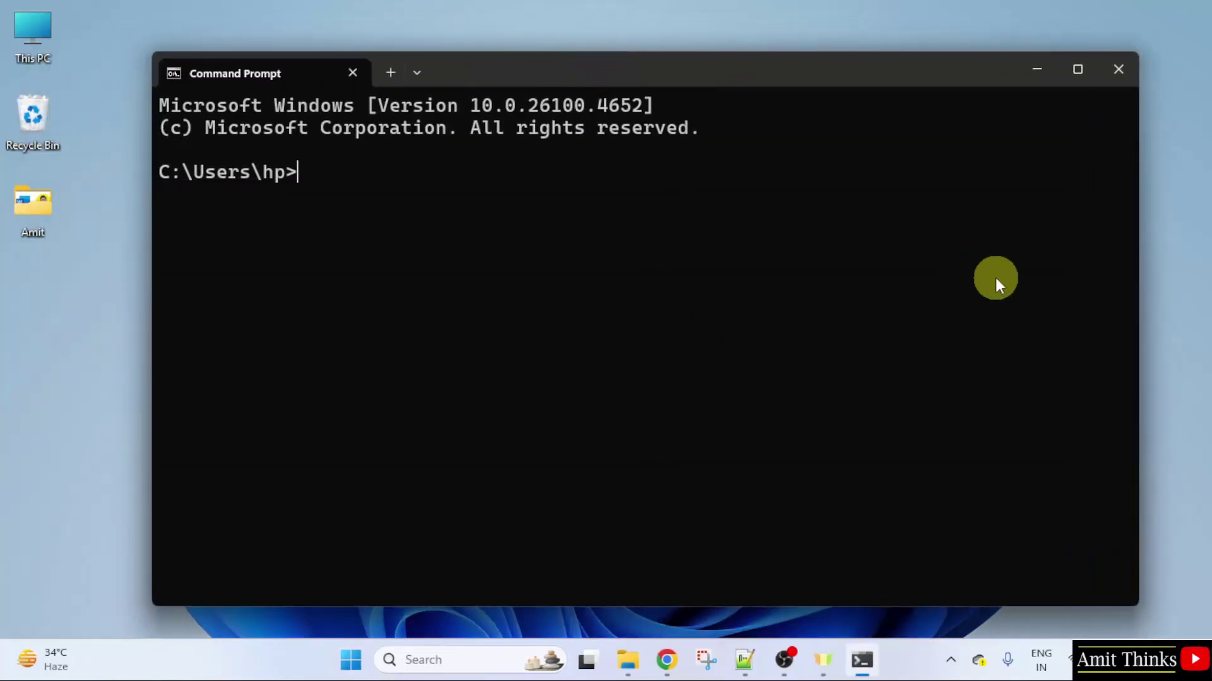
{"action": "type", "text": "java --vers"}
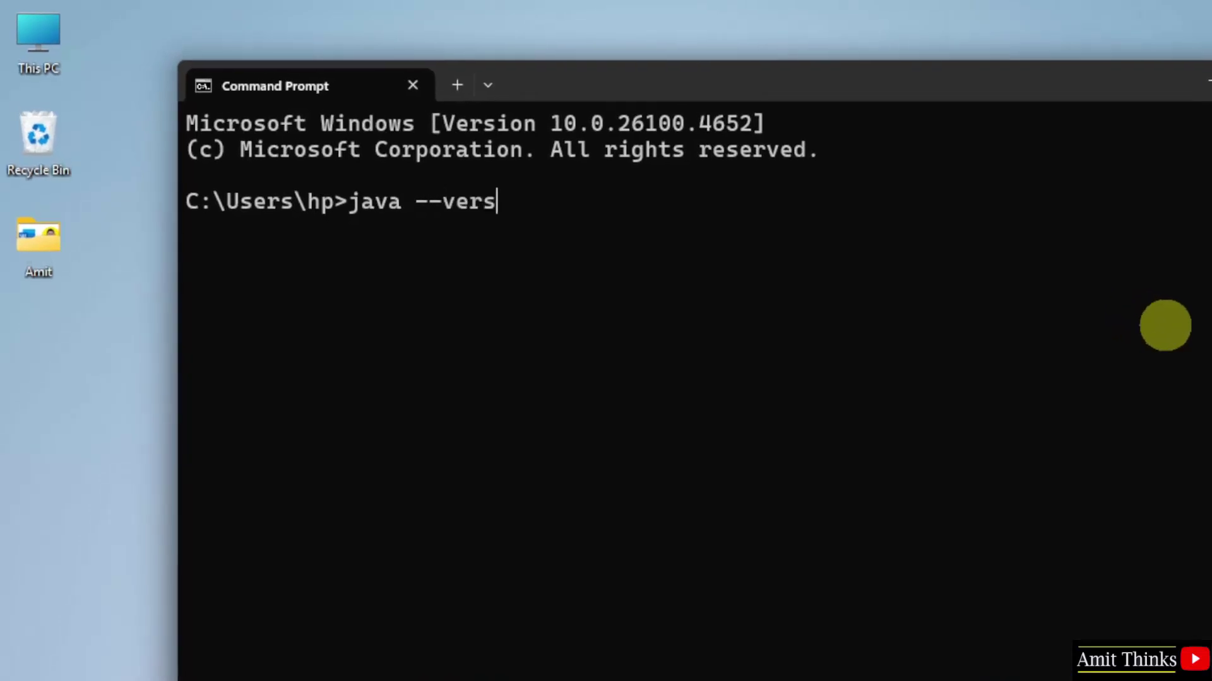
{"action": "type", "text": "ion"}
Run 'java --version' to check that Java 24.0.2 is installed.
{"action": "key", "text": "Return"}
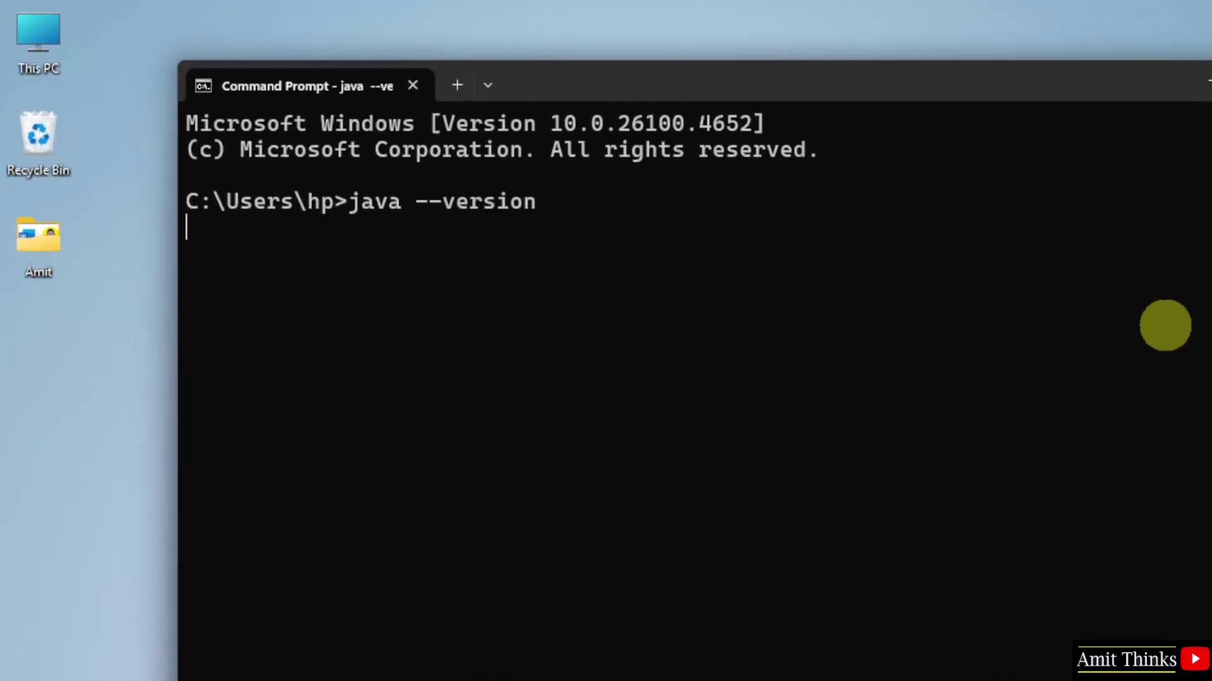